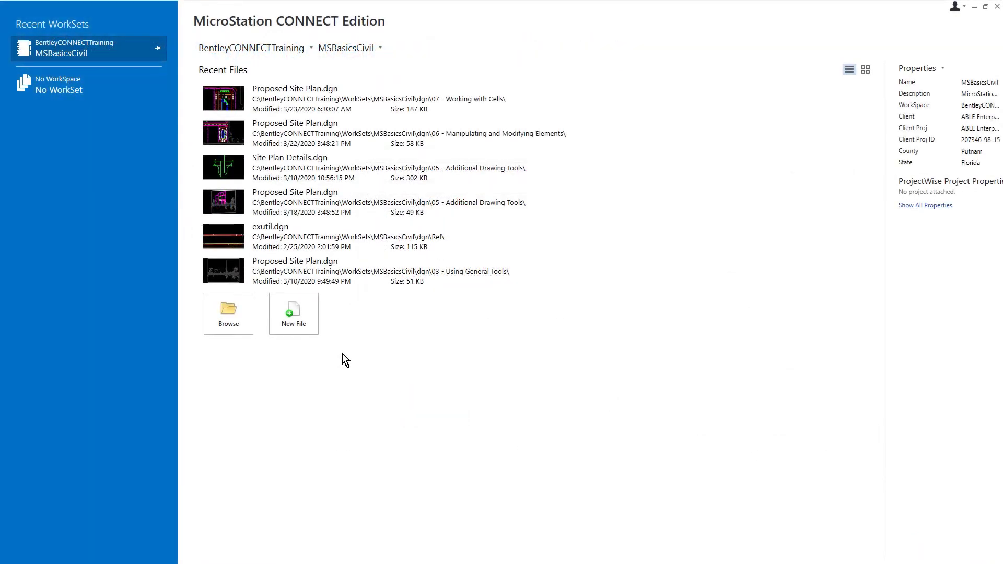
- Browse to the 07 - Working with Cells folder and open Site Development Objects.dgn
click(239, 326)
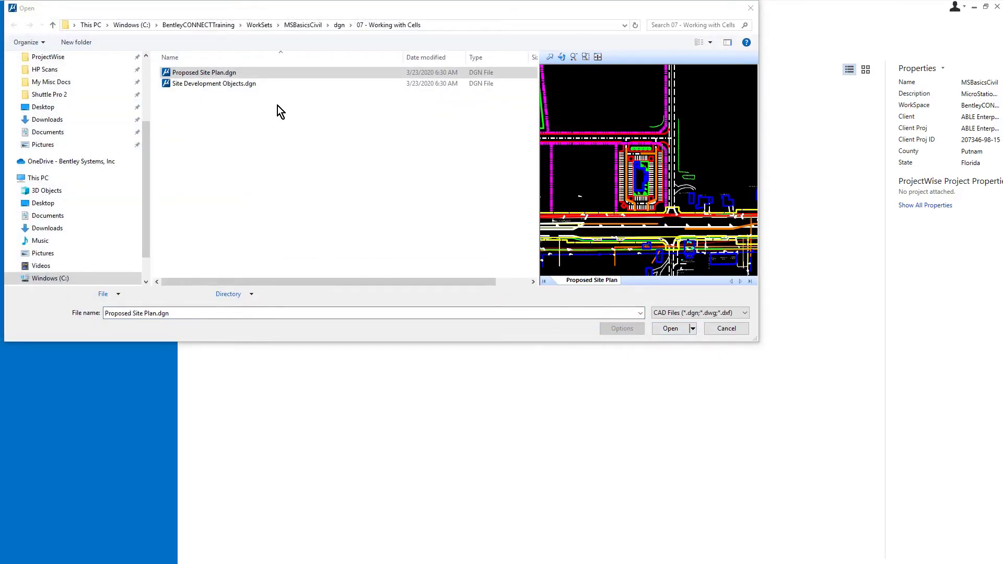
click(273, 85)
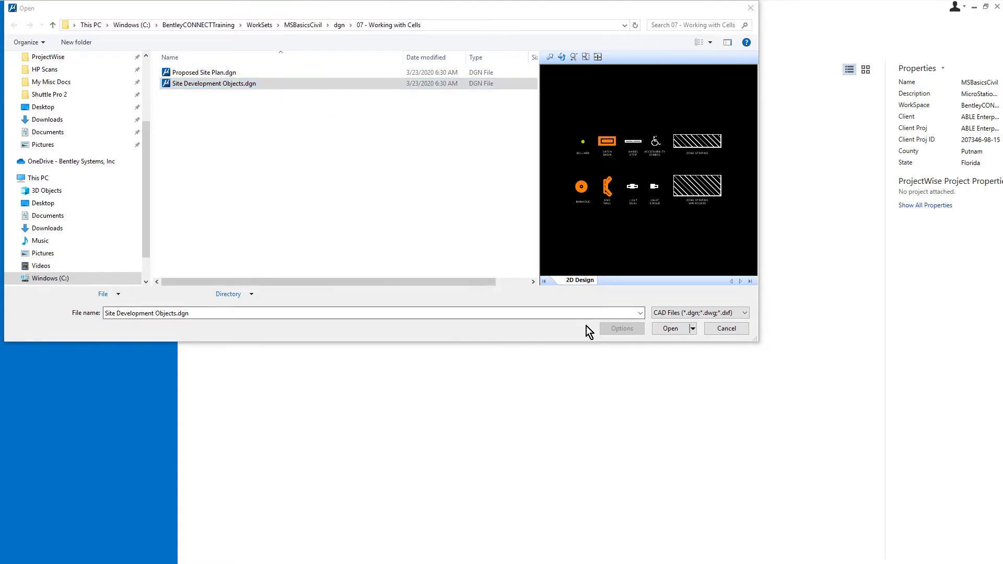
click(656, 325)
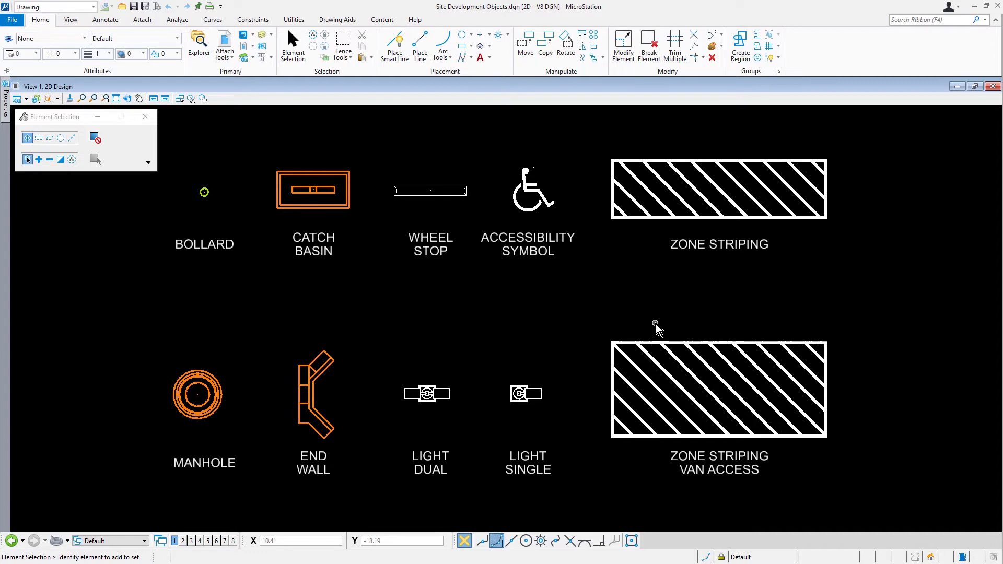
- From the Annotate tab's Cells dialog, create and attach a new Site Development.cel cell library
click(128, 98)
click(107, 20)
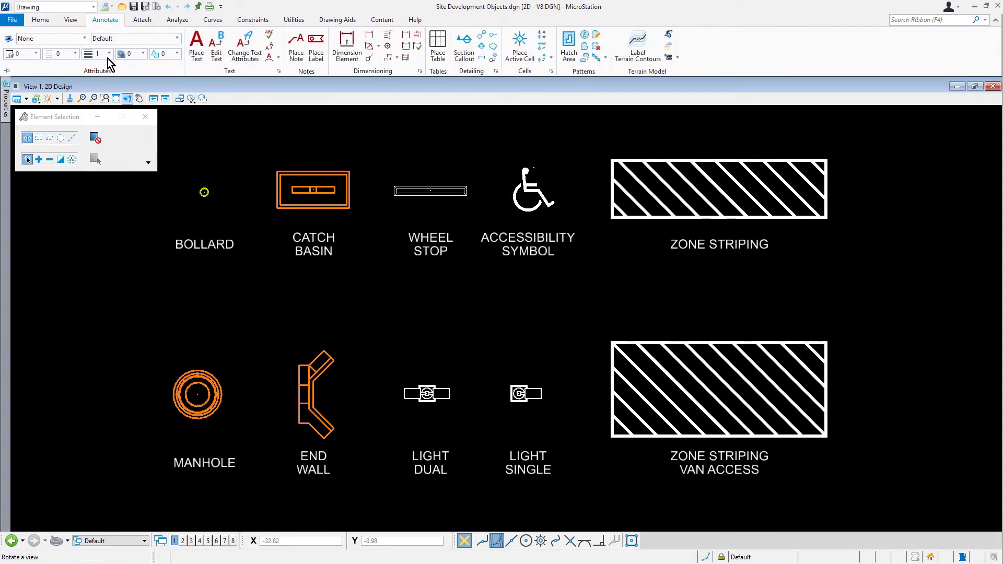
key(Escape)
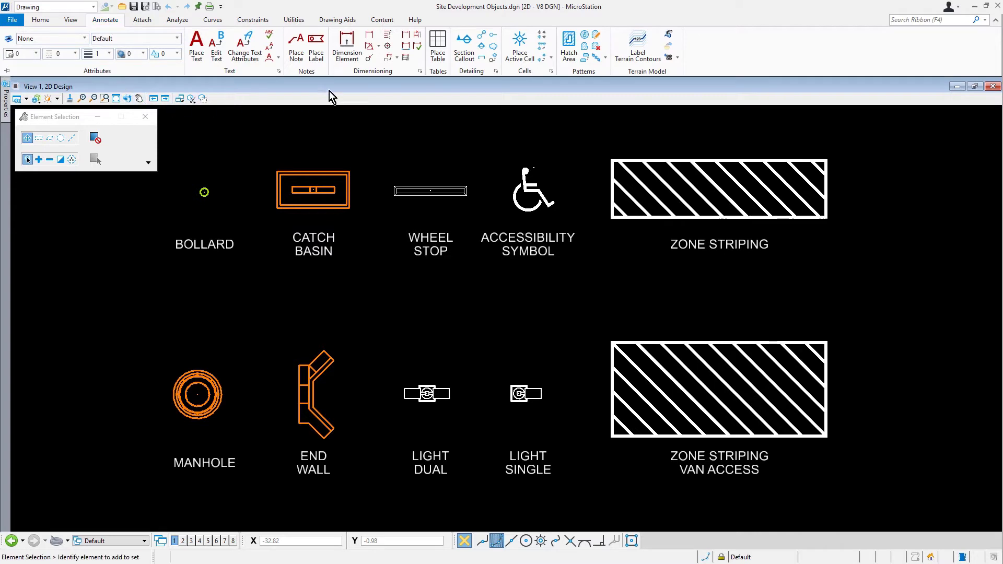
click(553, 71)
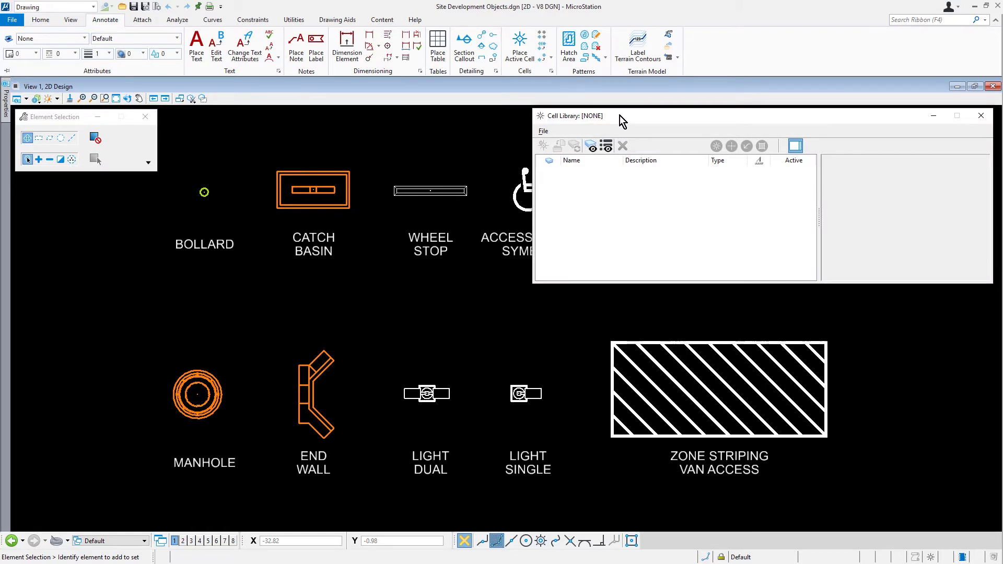
click(543, 131)
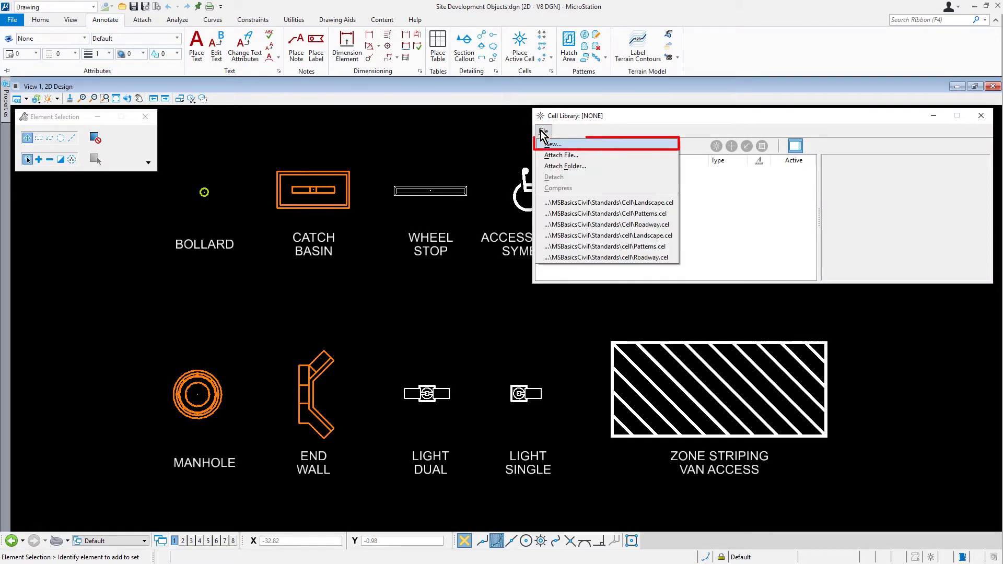
click(577, 144)
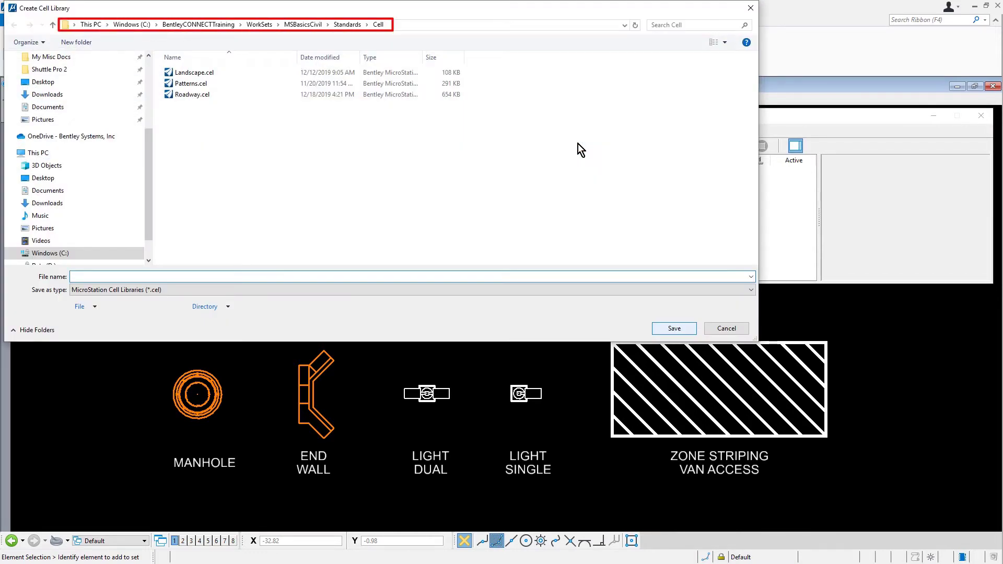
click(204, 280)
text(Site Development)
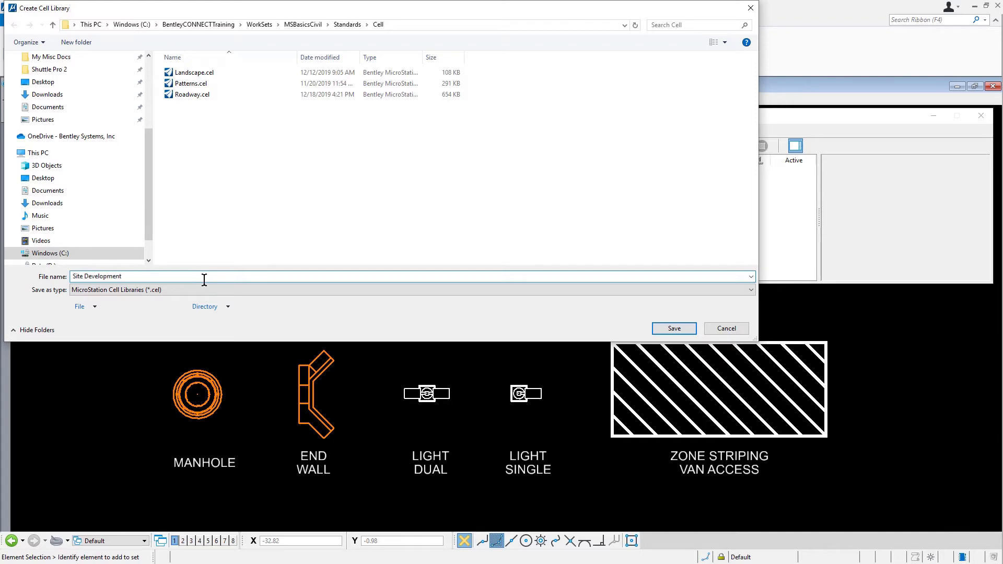
click(659, 328)
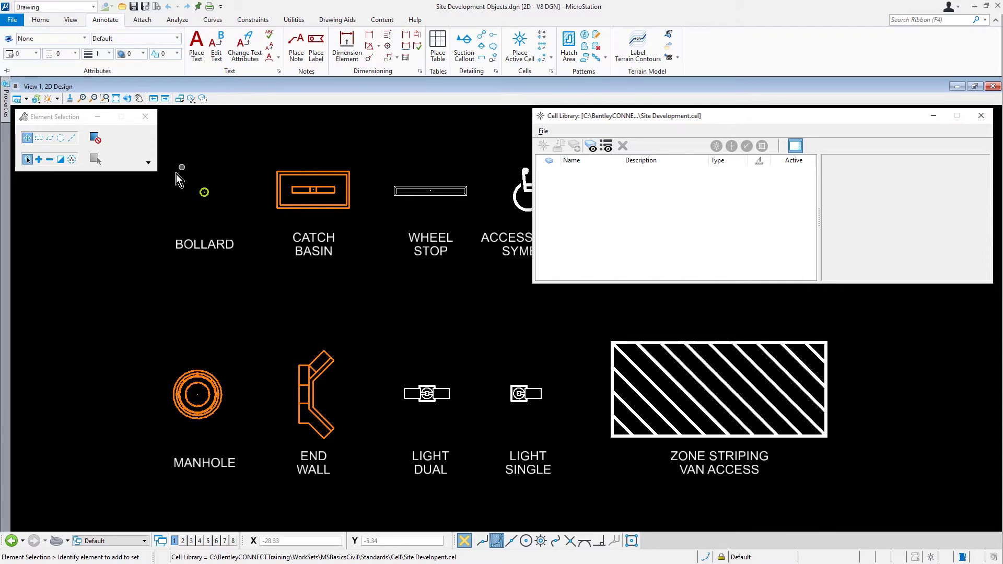
- Zoom to the bollard, enclose its circle in a block fence, and start Define Cell Origin
scroll(172, 193, up, 6)
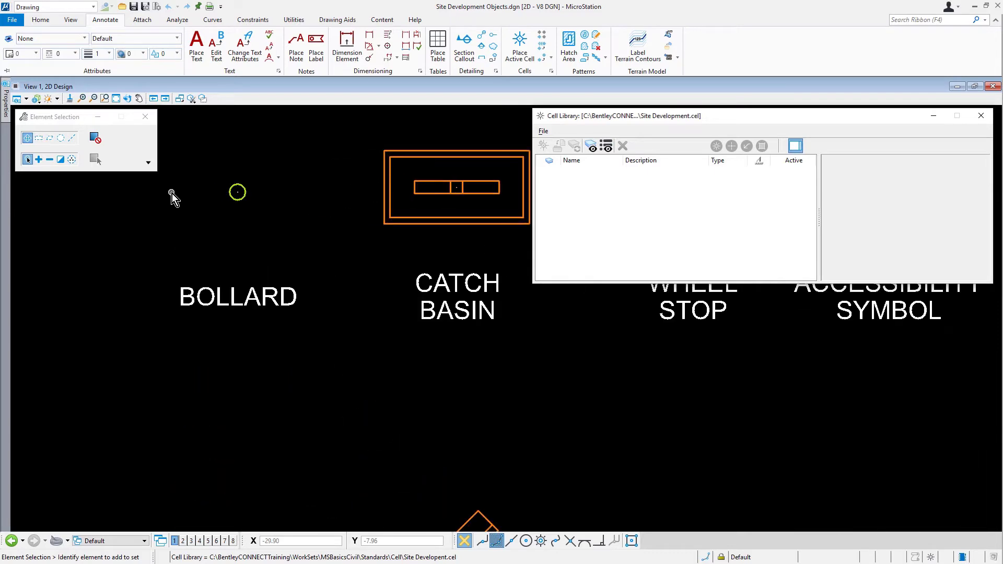
mouse_move(172, 202)
middle_down()
mouse_move(201, 248)
mouse_move(252, 264)
middle_up()
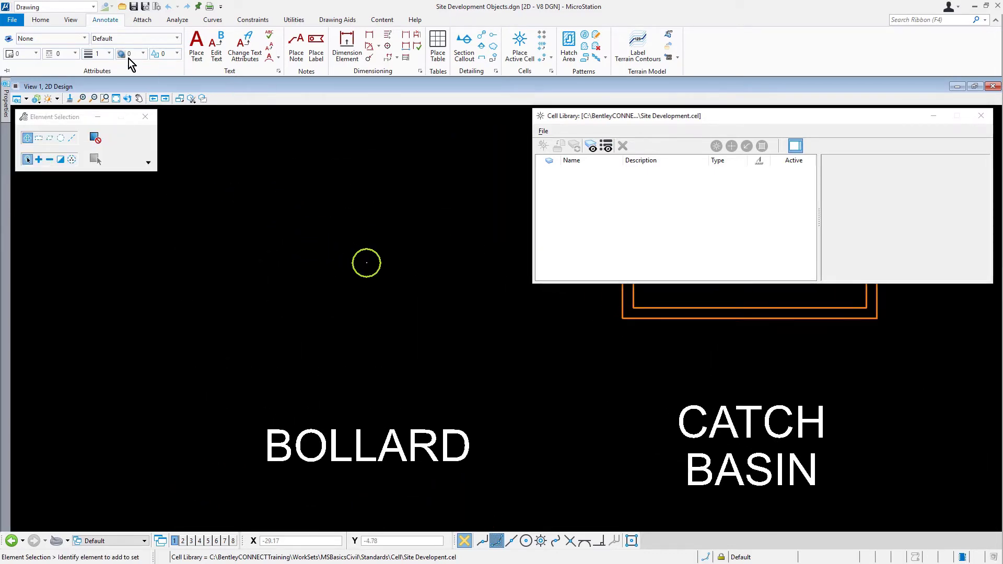
click(44, 22)
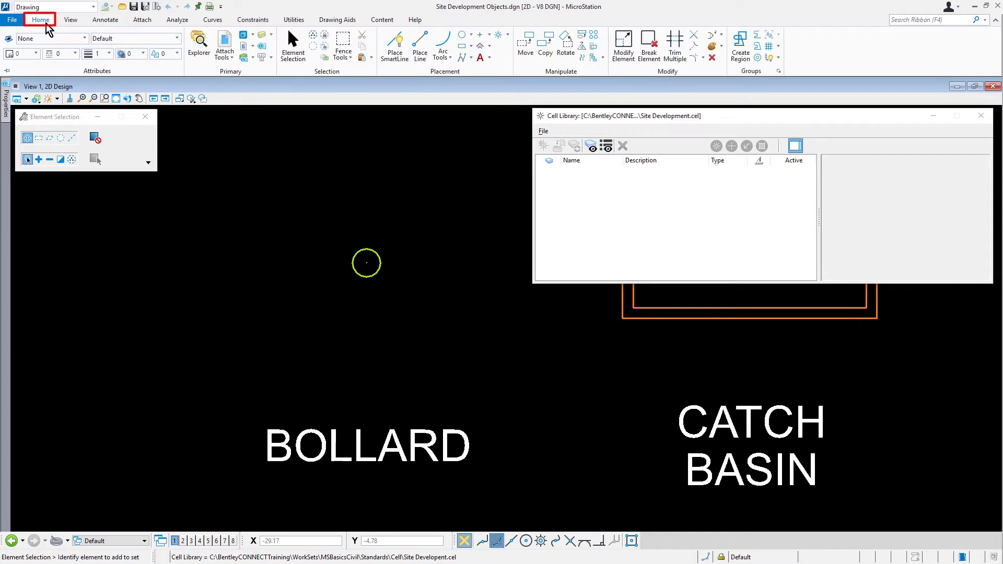
click(343, 46)
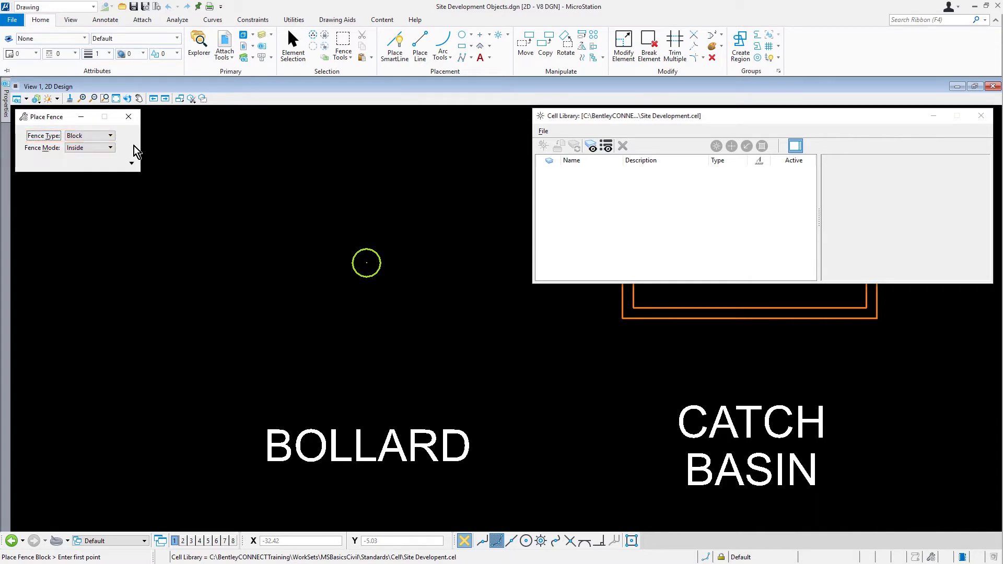
click(323, 233)
click(419, 298)
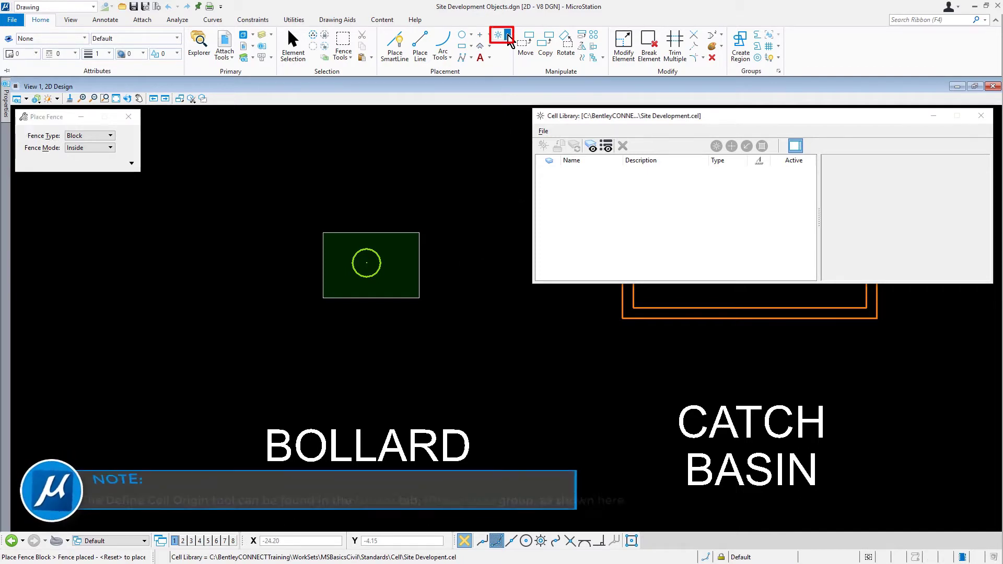
click(509, 37)
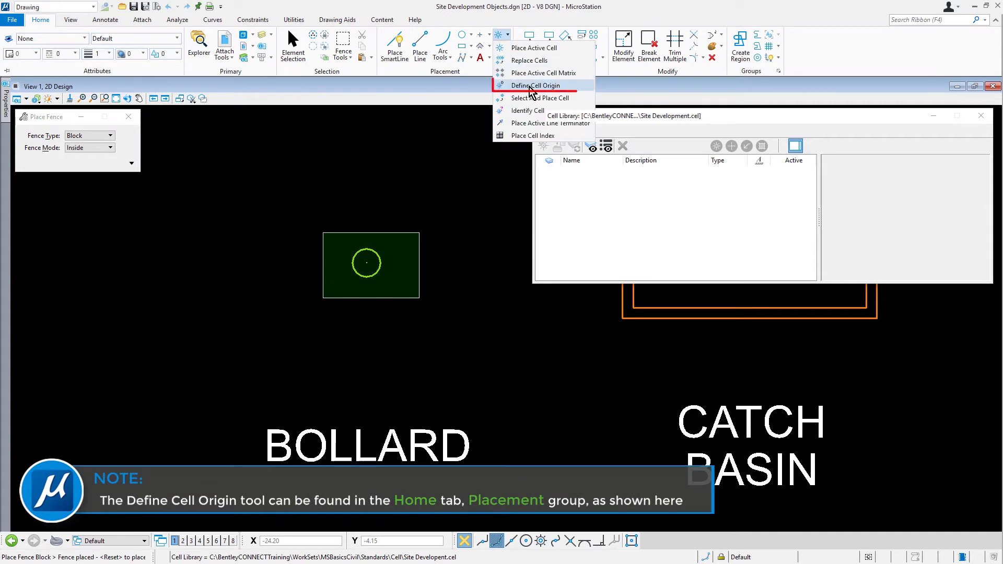
click(570, 86)
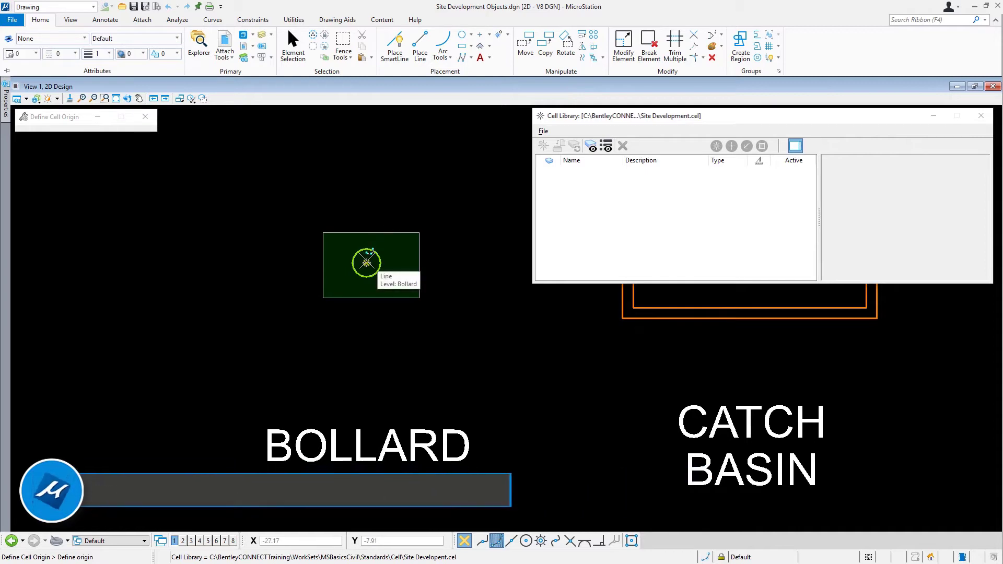
- Set the origin at the bollard circle's centre and create cell Bollard, described 8" Steel Bollard
click(366, 263)
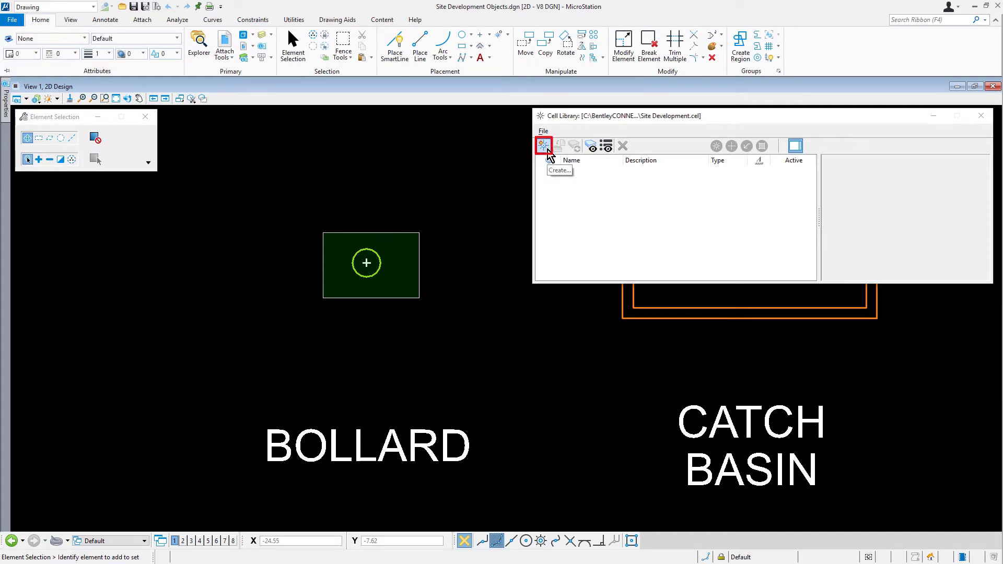
click(545, 147)
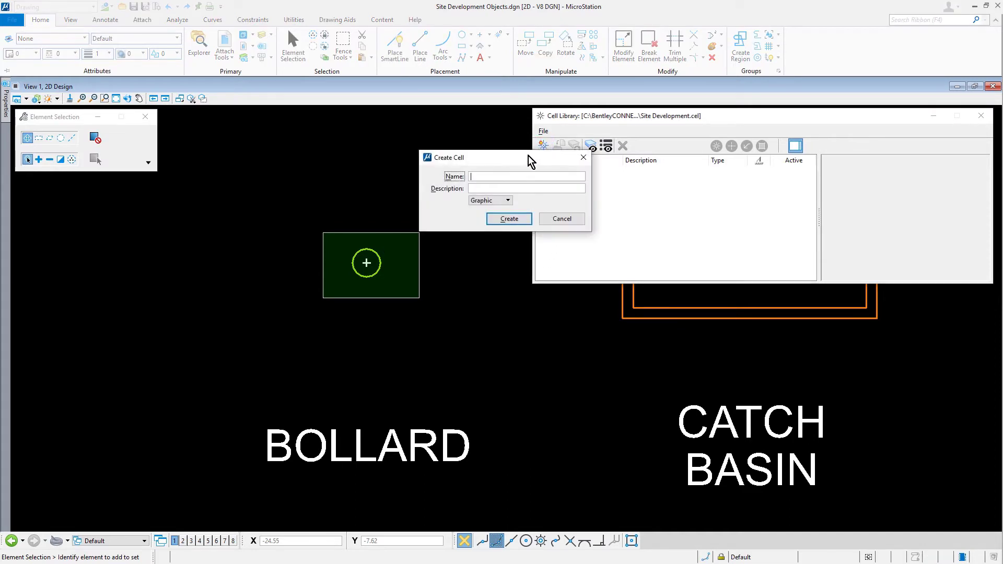
text(Bollard)
key(Tab)
text(8" Steel Bollard)
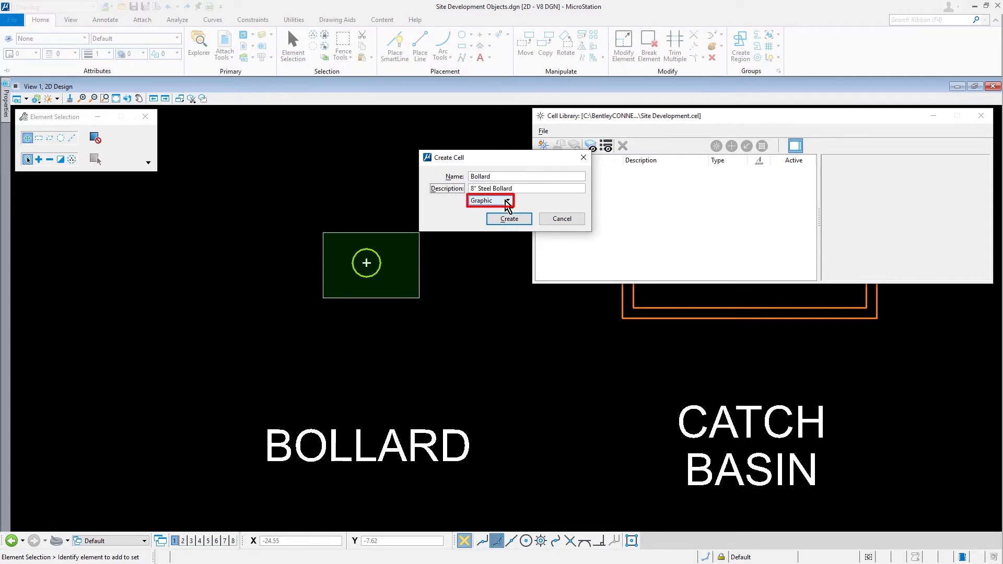
click(529, 220)
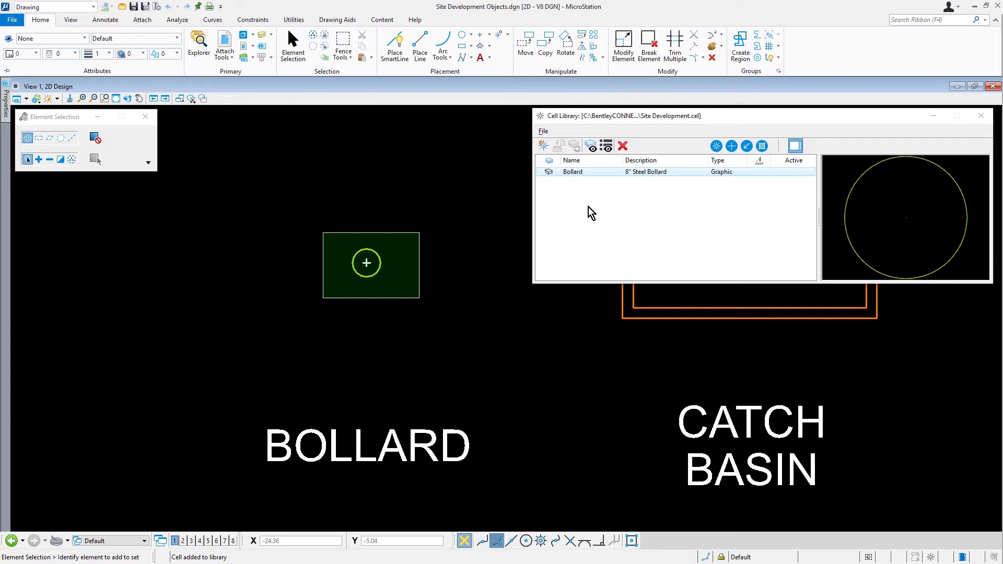
- Clear the bollard fence and place a block fence around the whole catch basin
click(498, 193)
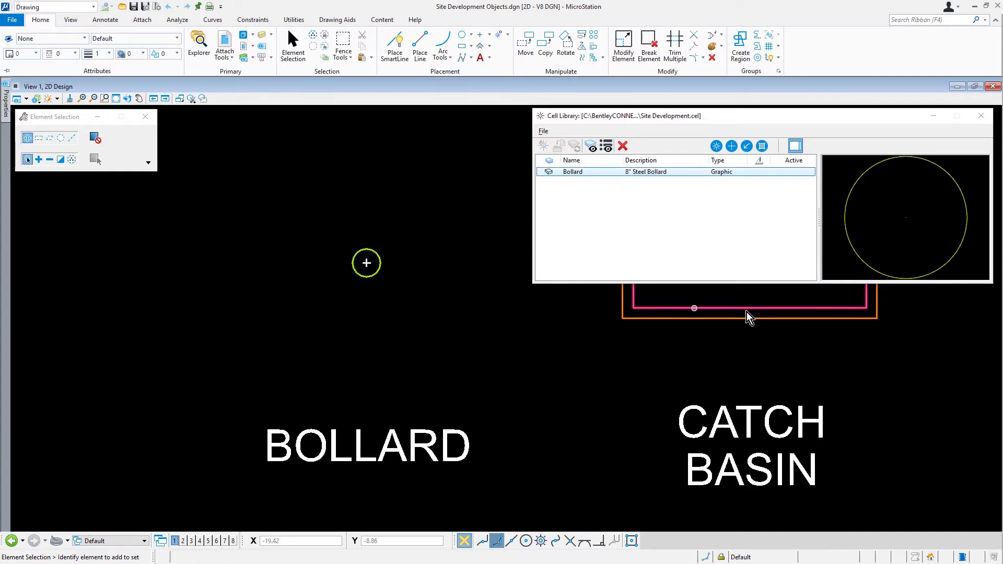
mouse_move(868, 314)
middle_down()
mouse_move(518, 293)
mouse_move(478, 302)
middle_up()
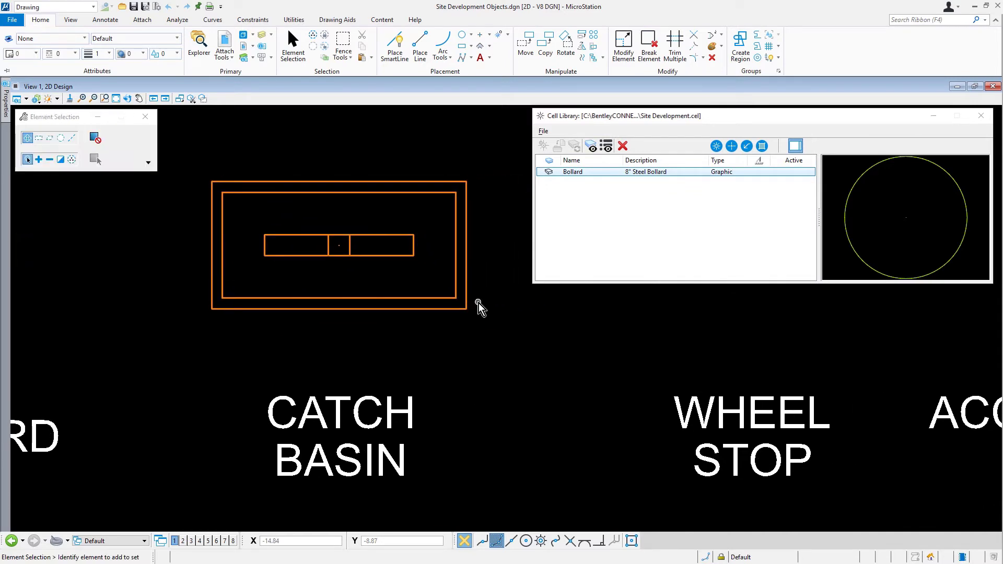
click(343, 42)
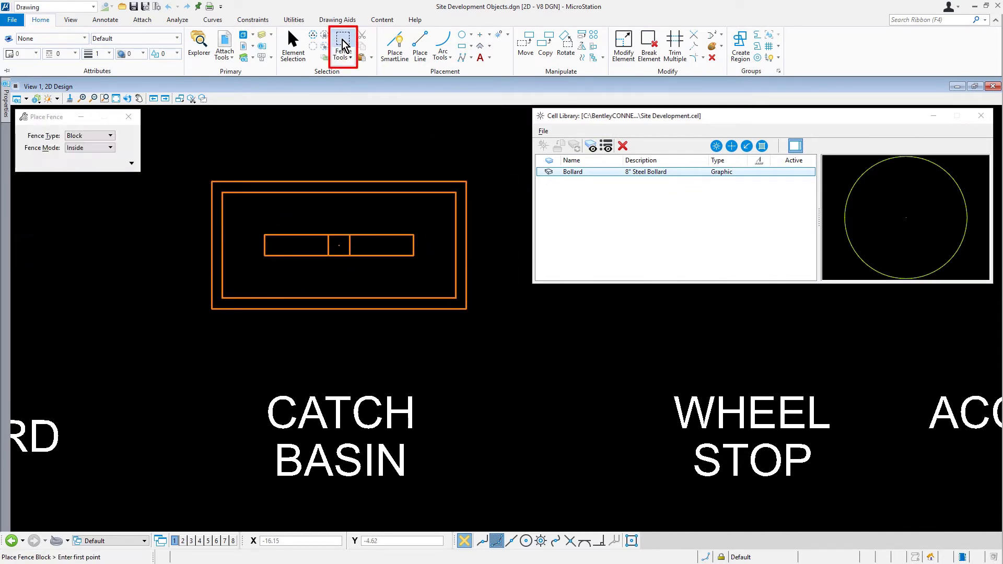
click(180, 150)
click(498, 333)
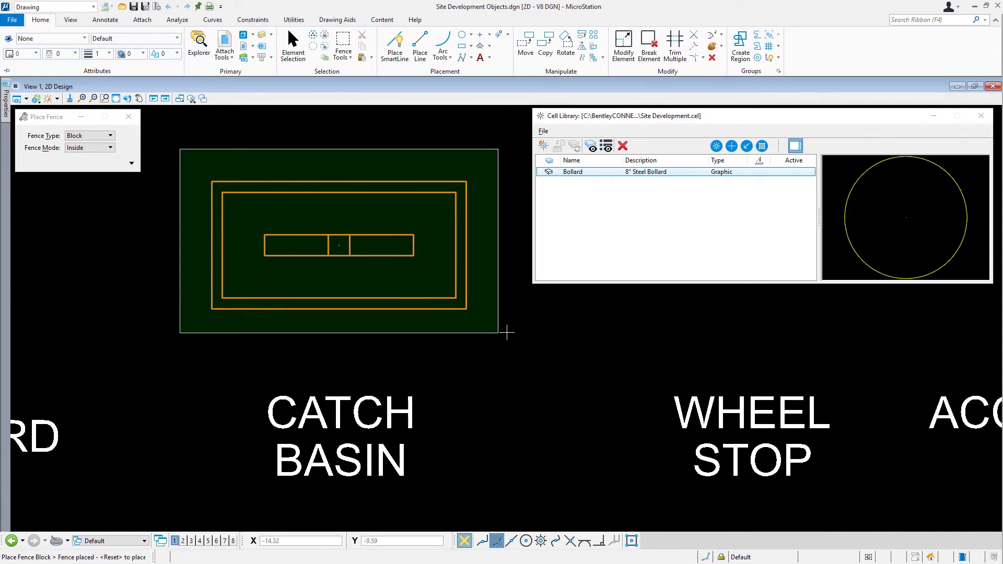
- Define the catch basin's cell origin at the centre of its inner rectangles
click(498, 39)
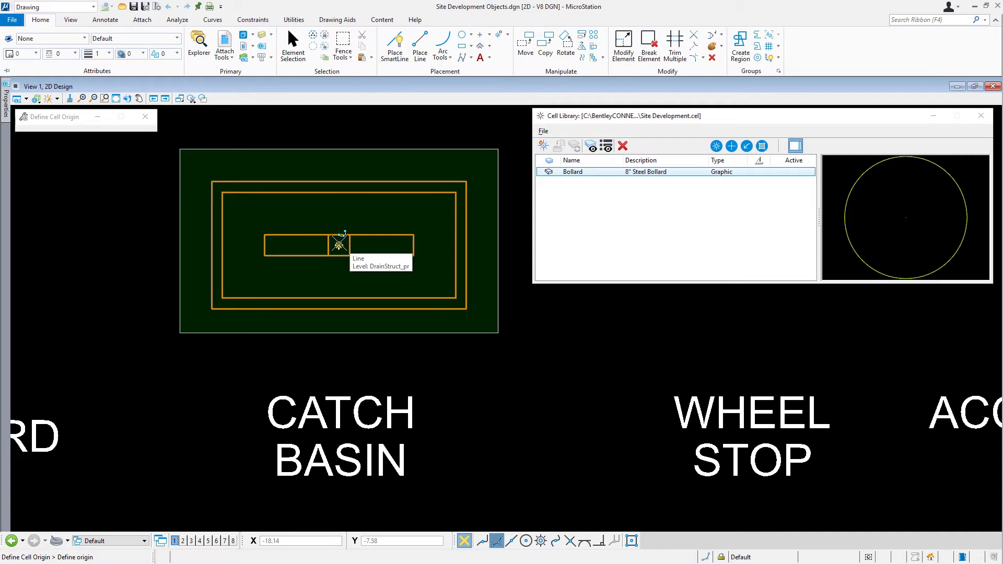
click(339, 245)
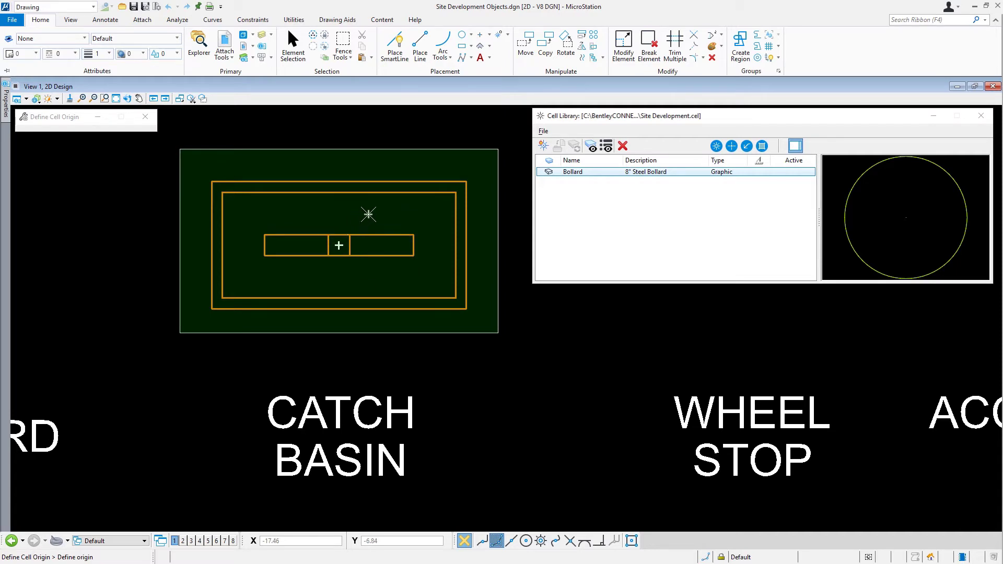
right_click(368, 214)
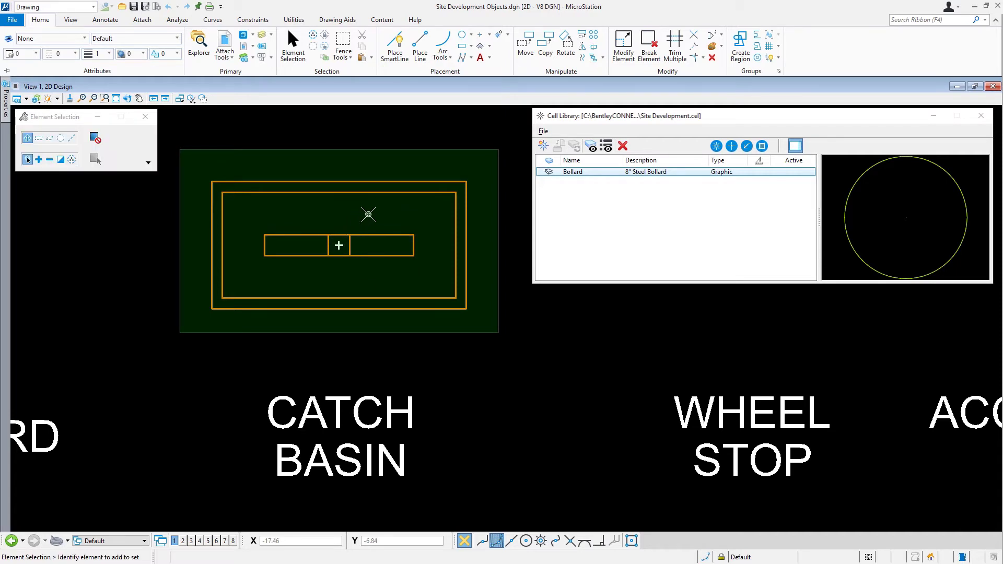
- Create cell CB6 described Catch basin 72"x36" from the fence, then clear the fence
click(545, 146)
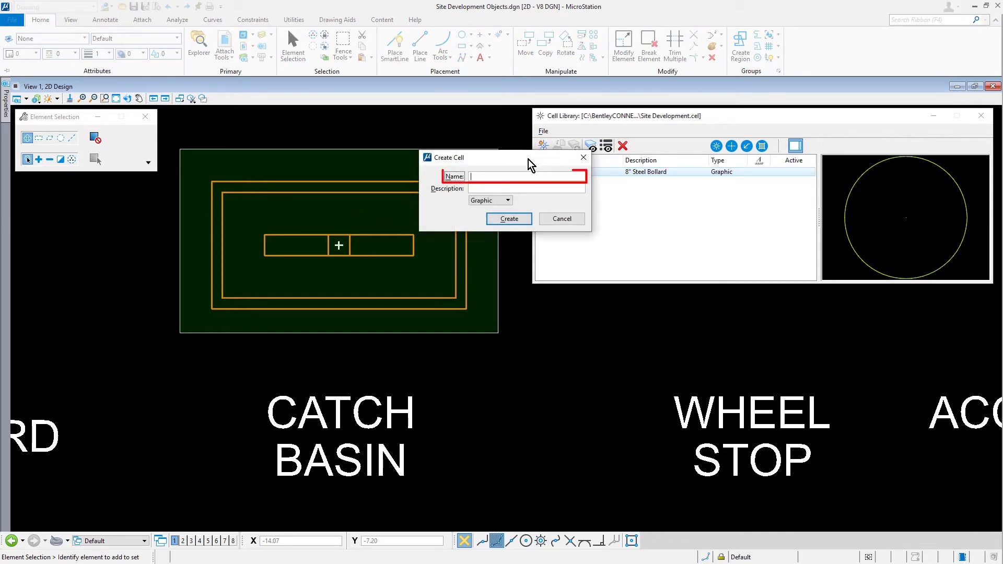
text(CB6)
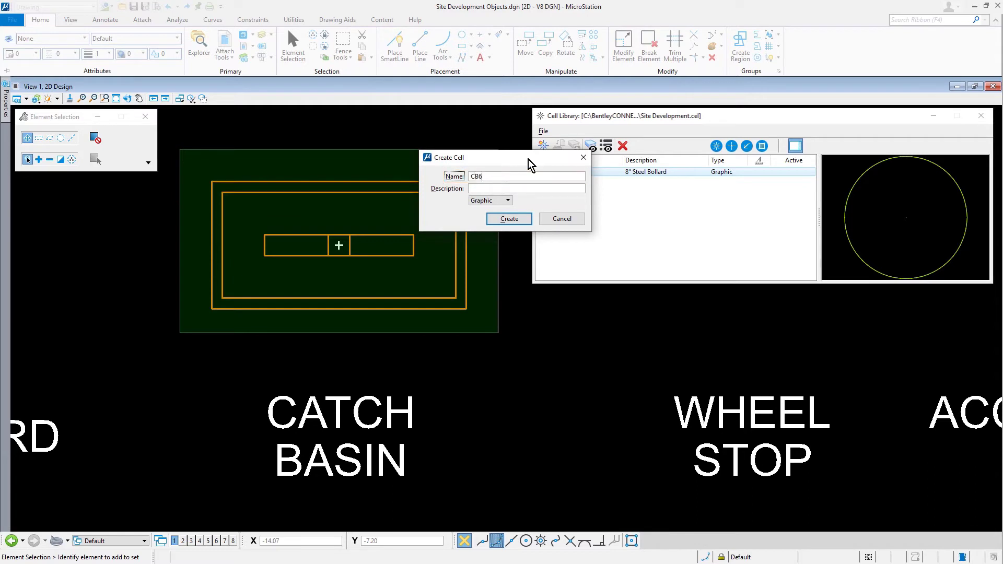
key(Tab)
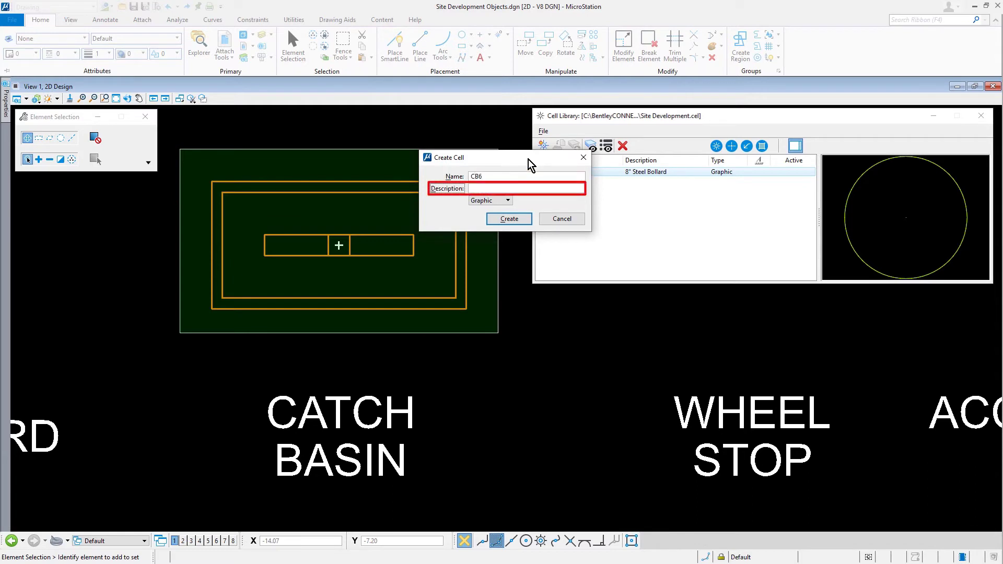
text(Catch basin 72)
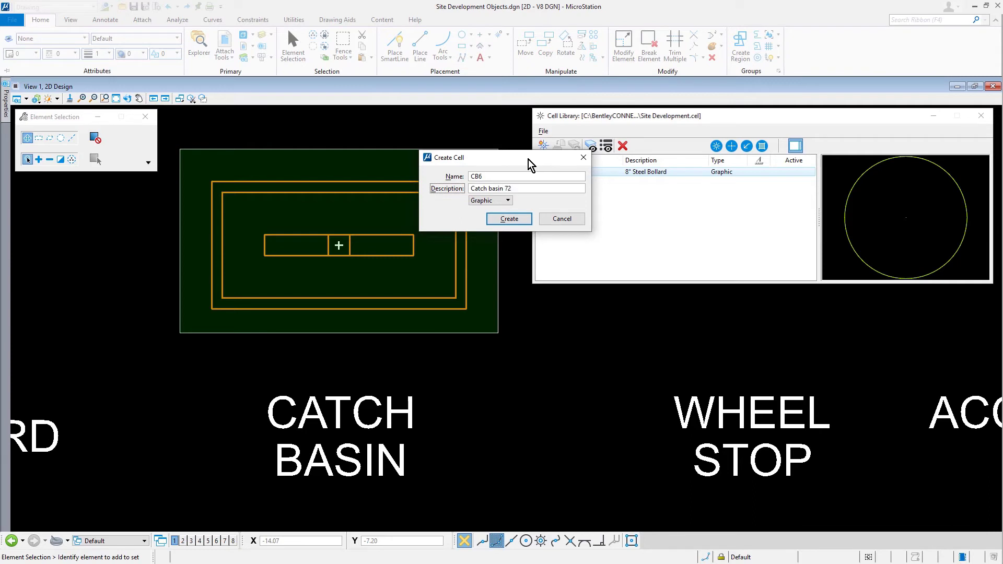
text("x36)
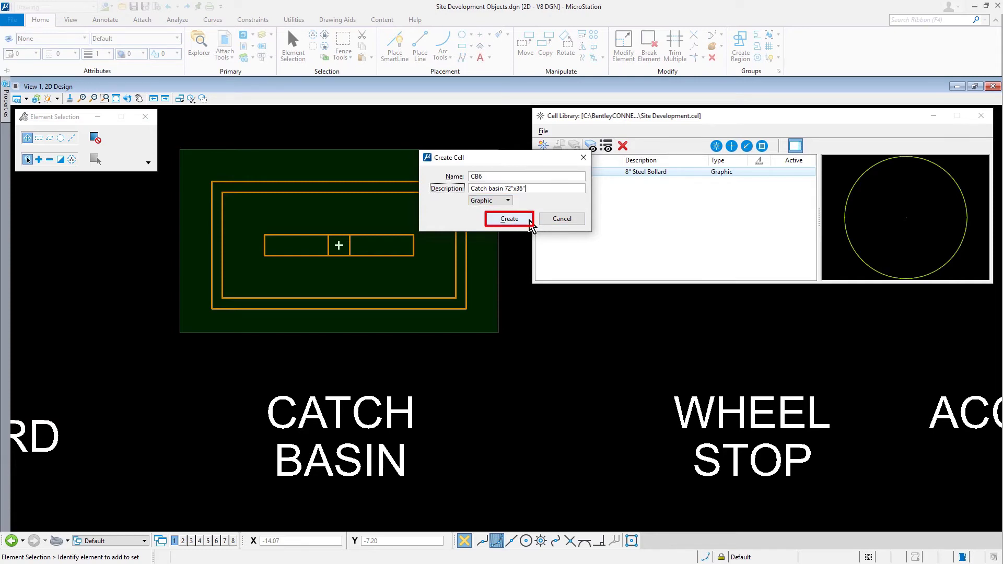
click(530, 222)
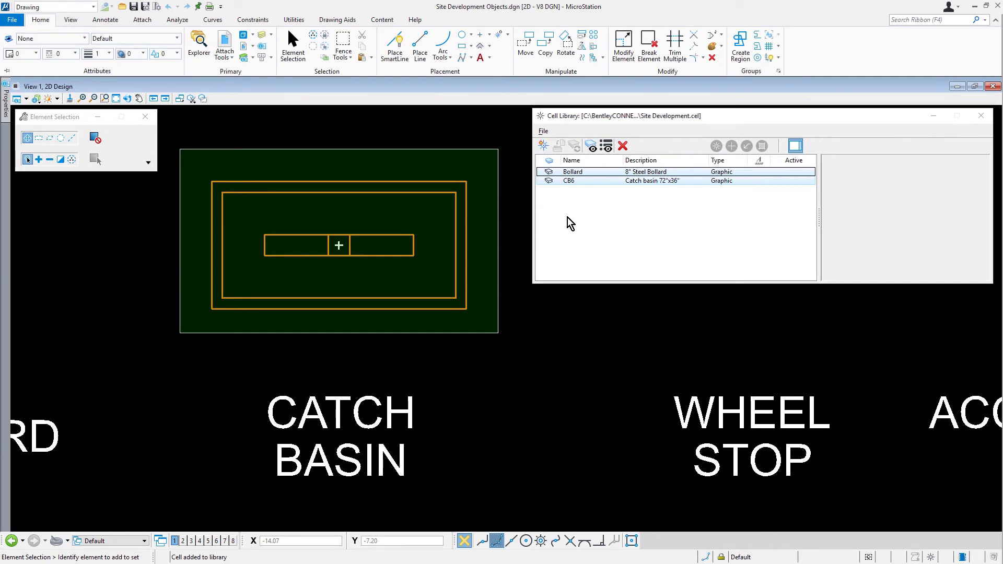
key(p)
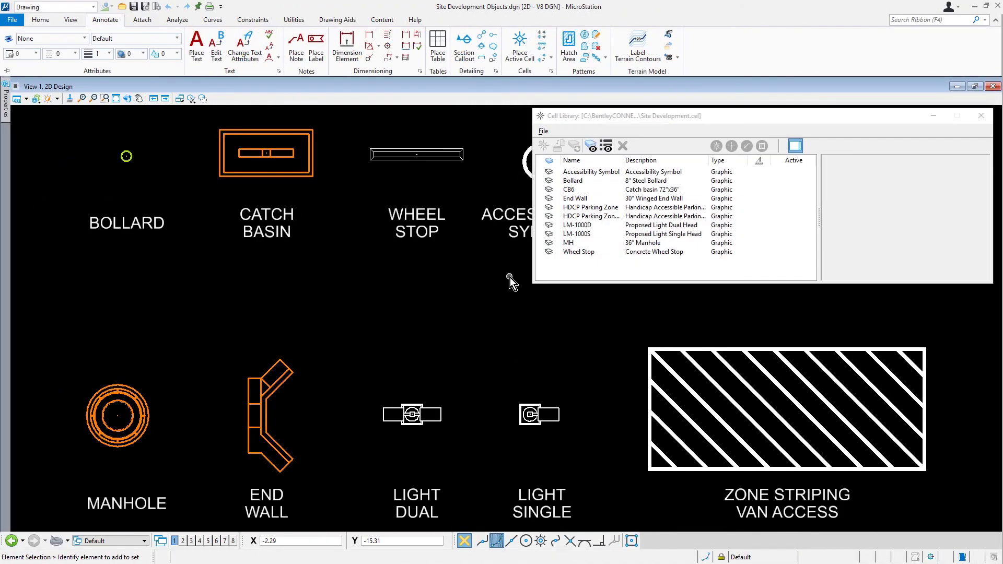
- Preview each Site Development cell, from Accessibility Symbol down to Wheel Stop and back up
click(720, 124)
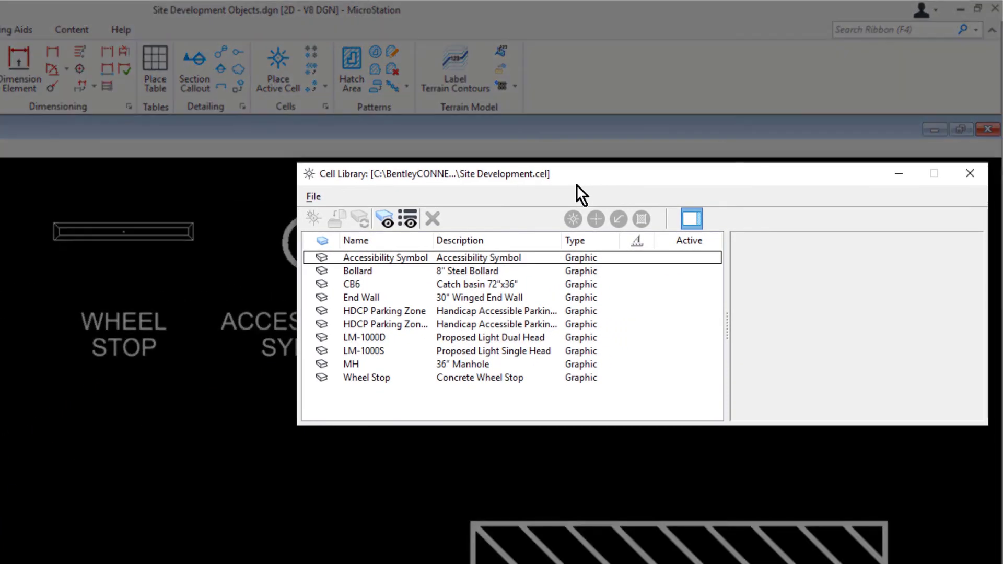
click(544, 258)
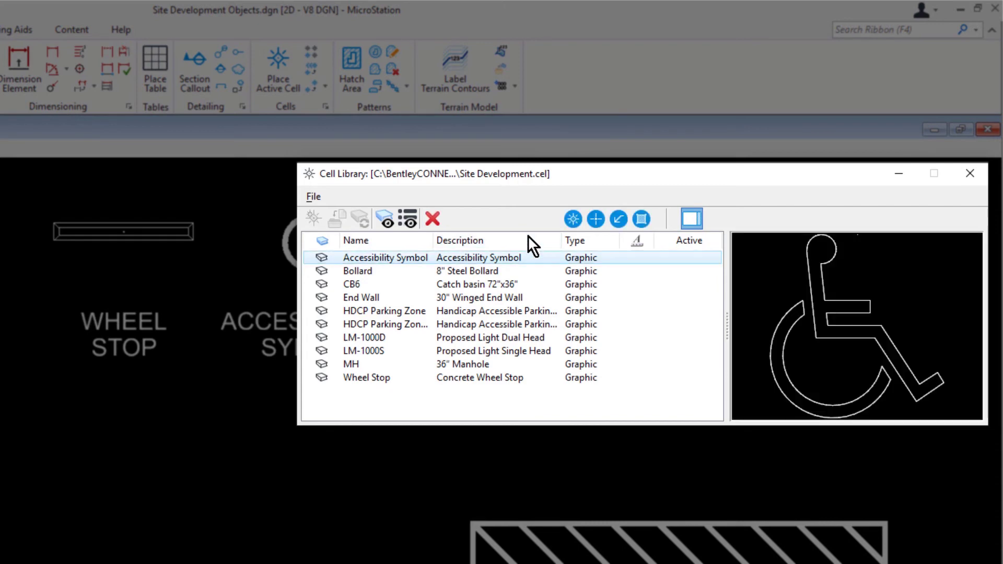
key(Down)
key(Down)
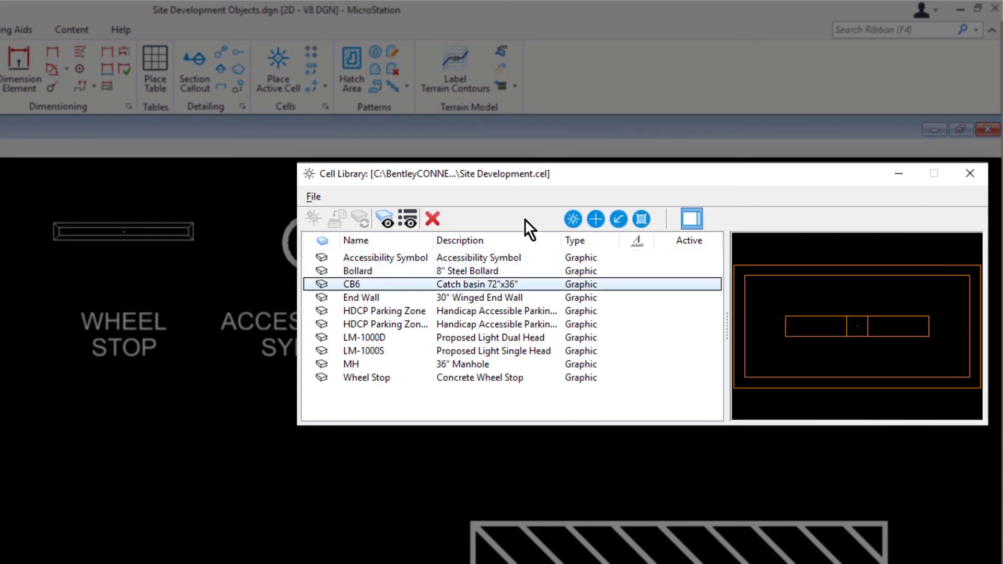
key(Down)
key(Down)
key(Down)
key(Down)
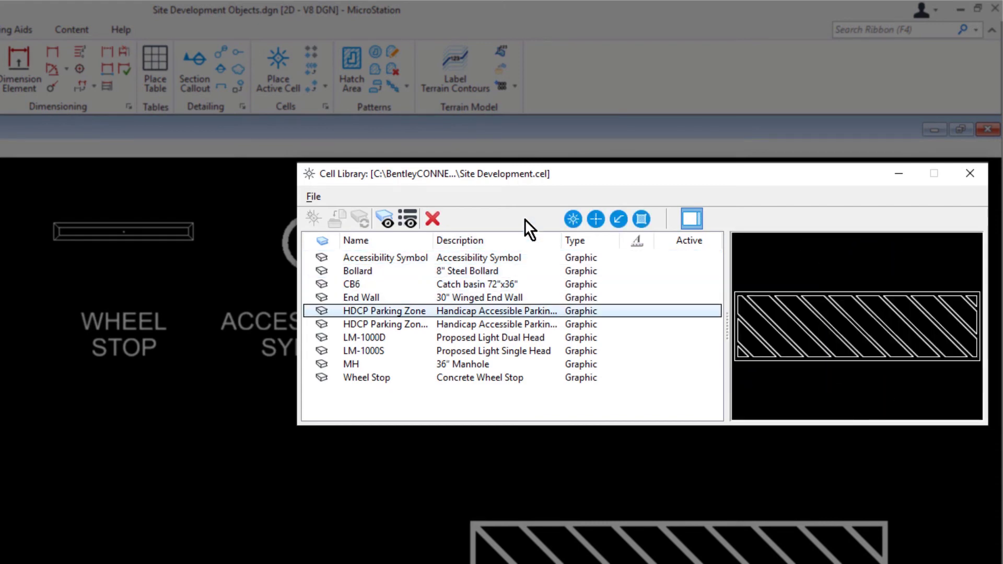
key(Down)
key(Down)
key(Down)
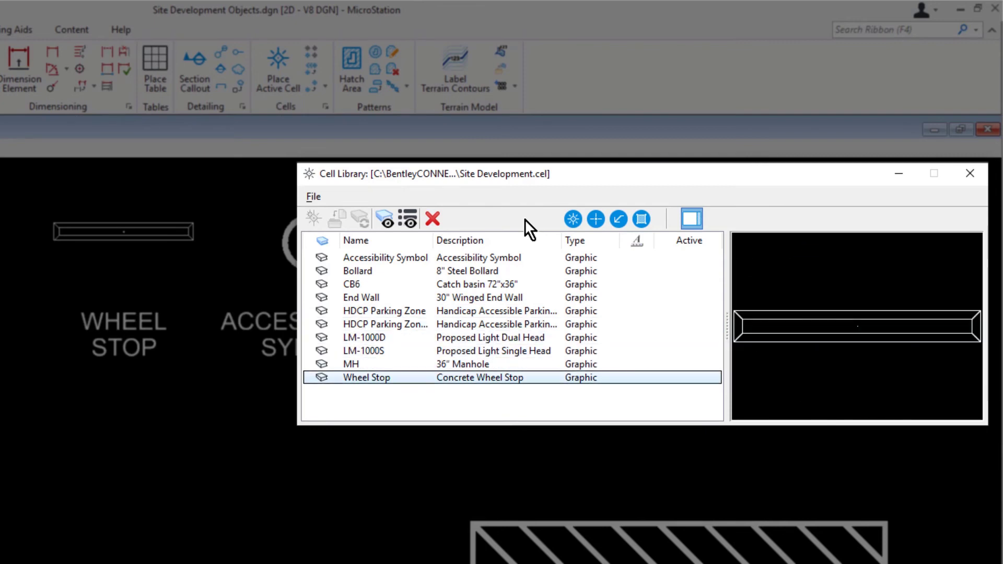
key(Up)
key(Up)
key(Up)
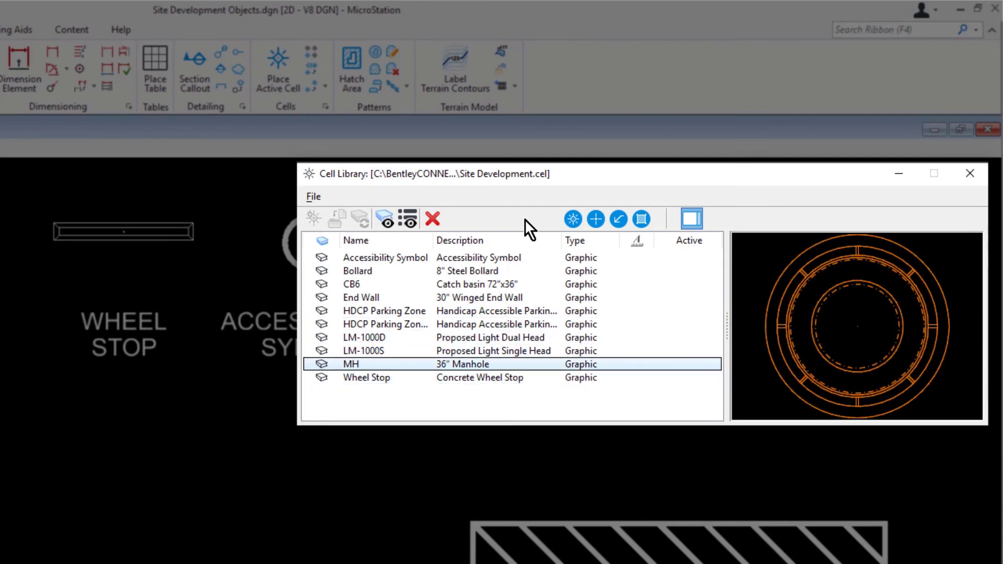
key(Up)
key(Up)
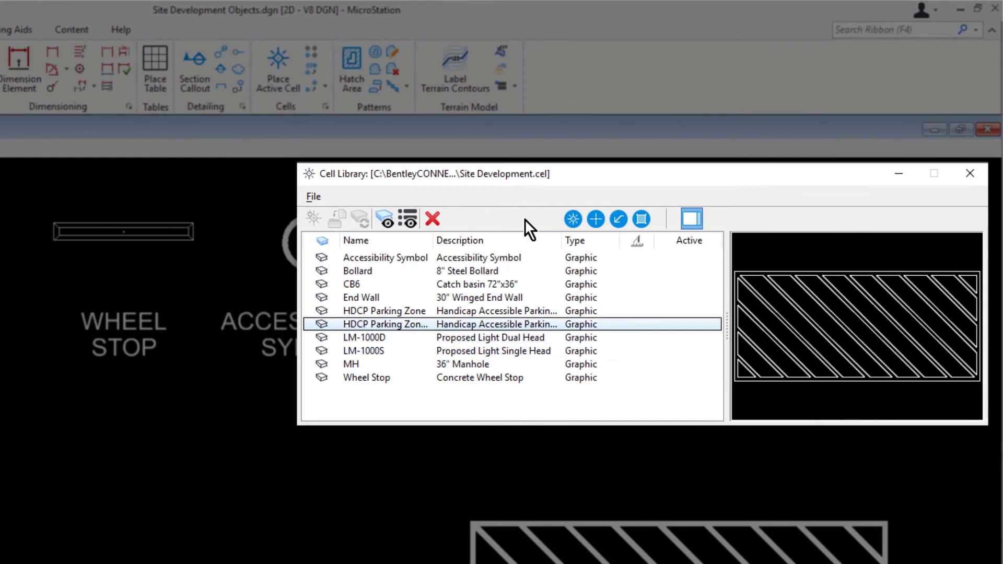
key(Up)
key(Up)
key(Up)
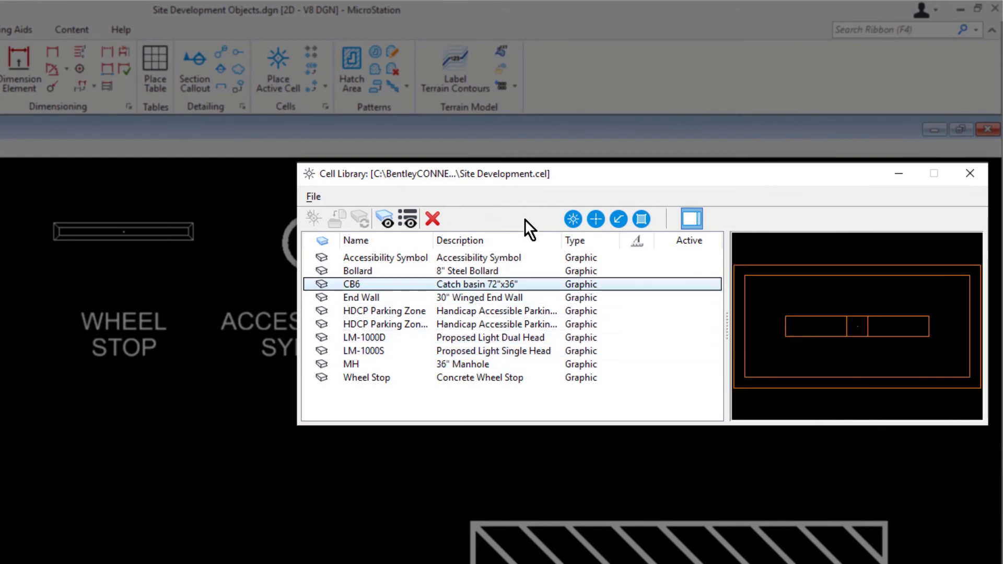
key(Up)
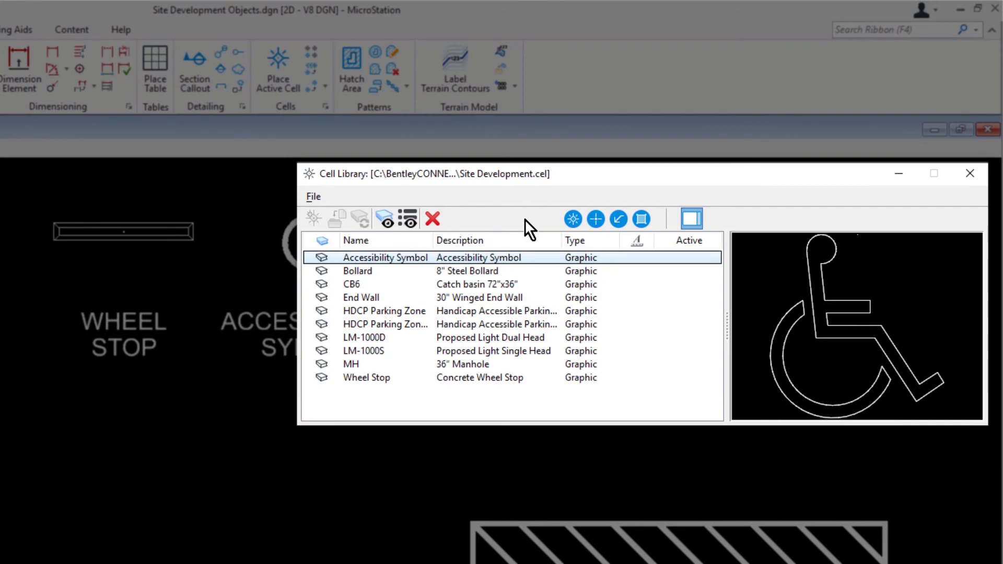